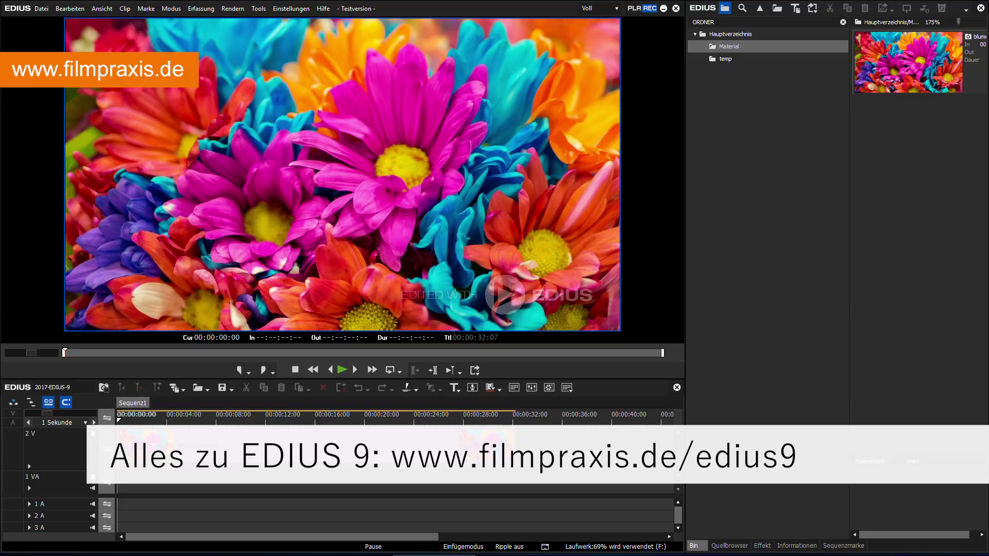
Set the video bit depth to 10bit in the current project settings
{"action": "left_click", "coordinate": [296, 9]}
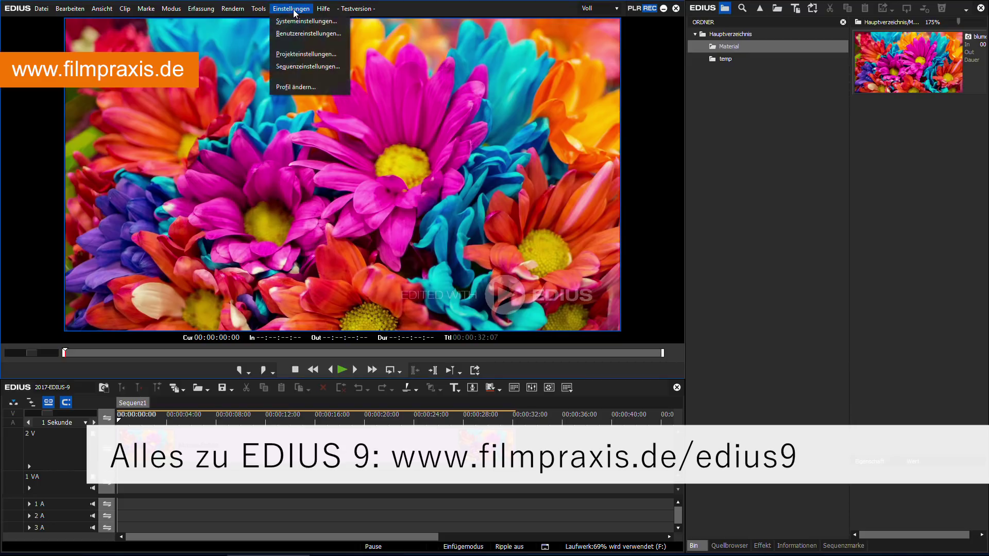
{"action": "left_click", "coordinate": [289, 53]}
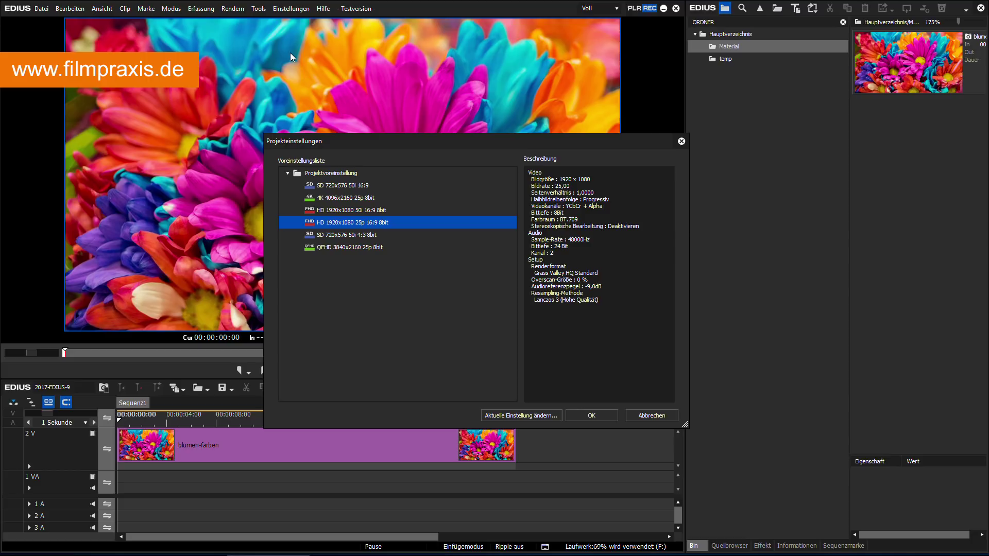
{"action": "left_click", "coordinate": [519, 411]}
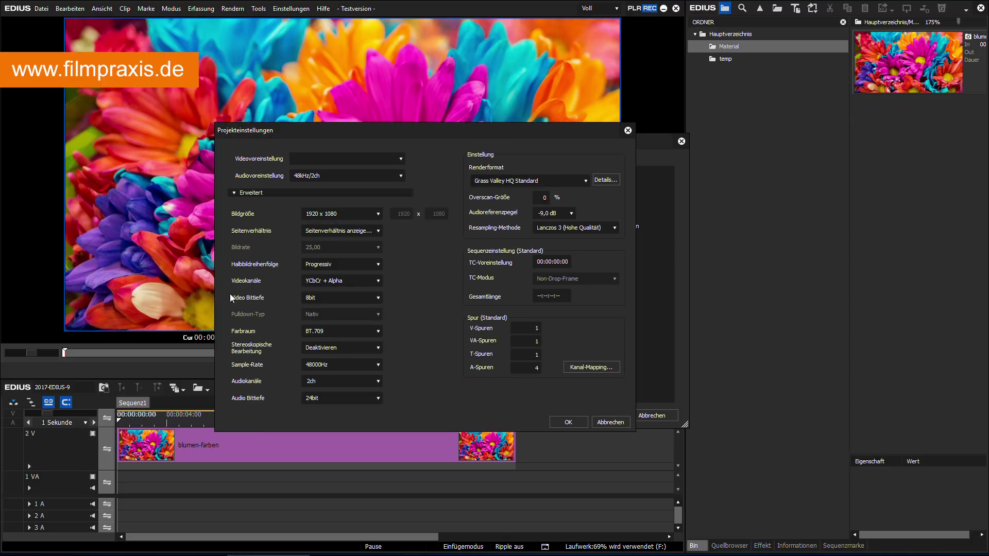
{"action": "left_click", "coordinate": [330, 297]}
{"action": "left_click", "coordinate": [326, 310]}
Set the render format to Grass Valley HQX Standard, review the colour space options, and apply the project settings
{"action": "left_click", "coordinate": [538, 183]}
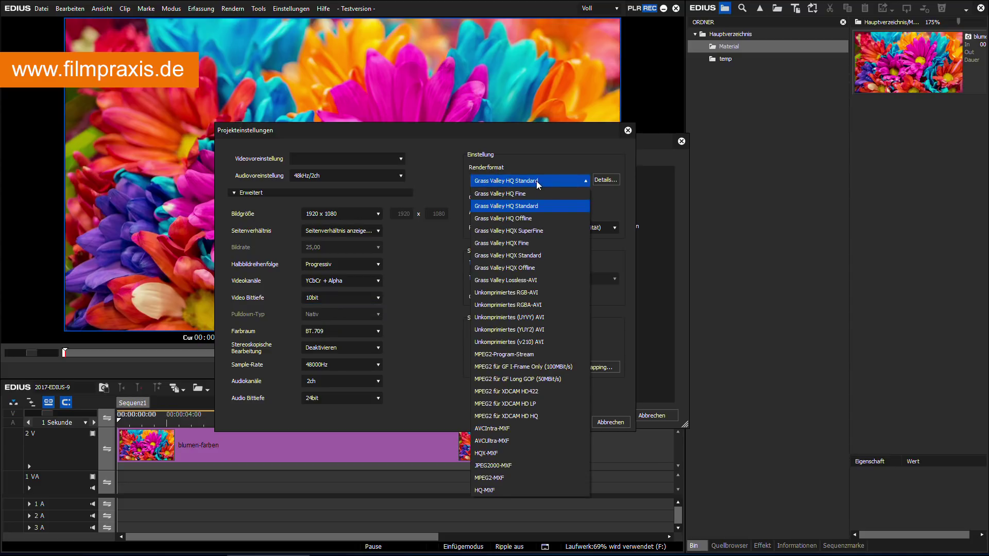
{"action": "left_click", "coordinate": [536, 251]}
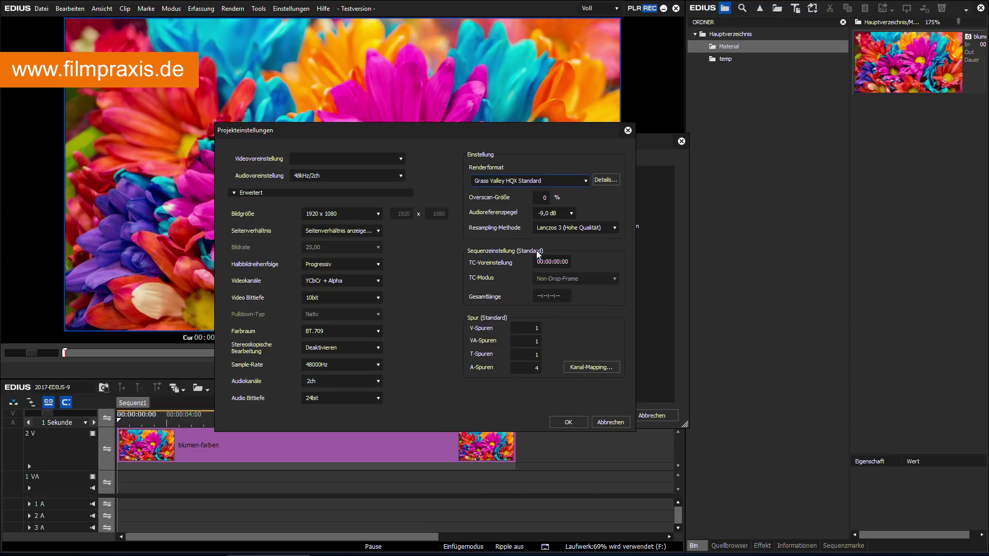
{"action": "left_click", "coordinate": [371, 335]}
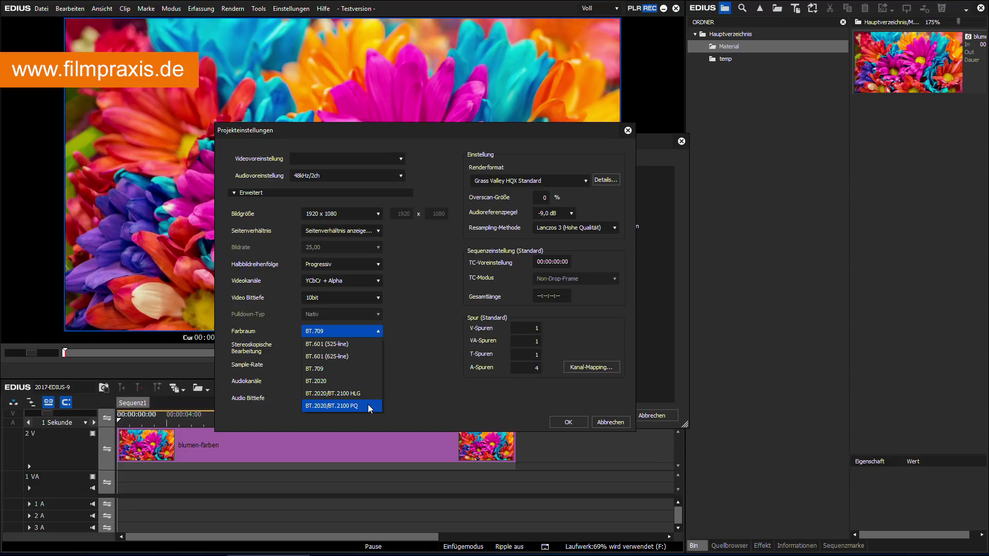
{"action": "left_click", "coordinate": [418, 349]}
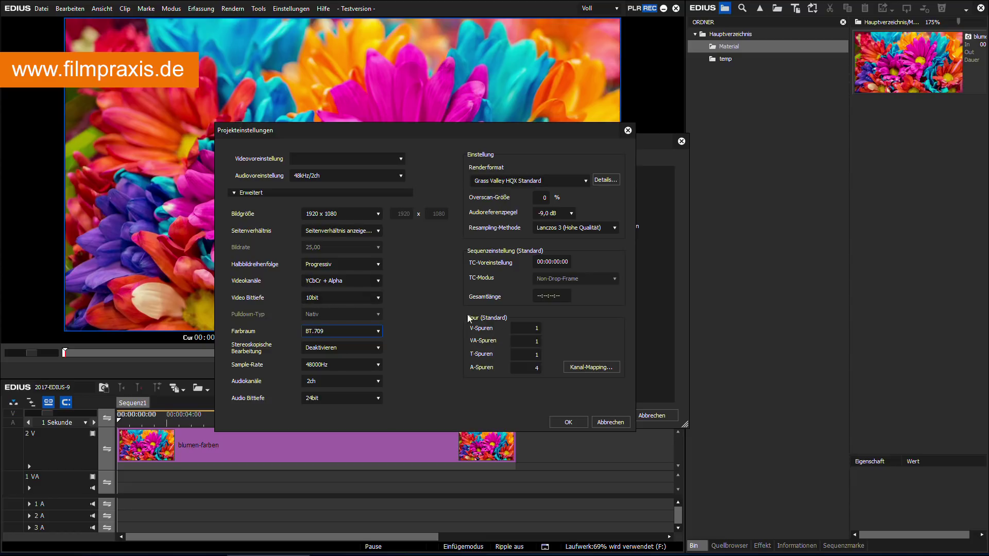
{"action": "left_click", "coordinate": [555, 422]}
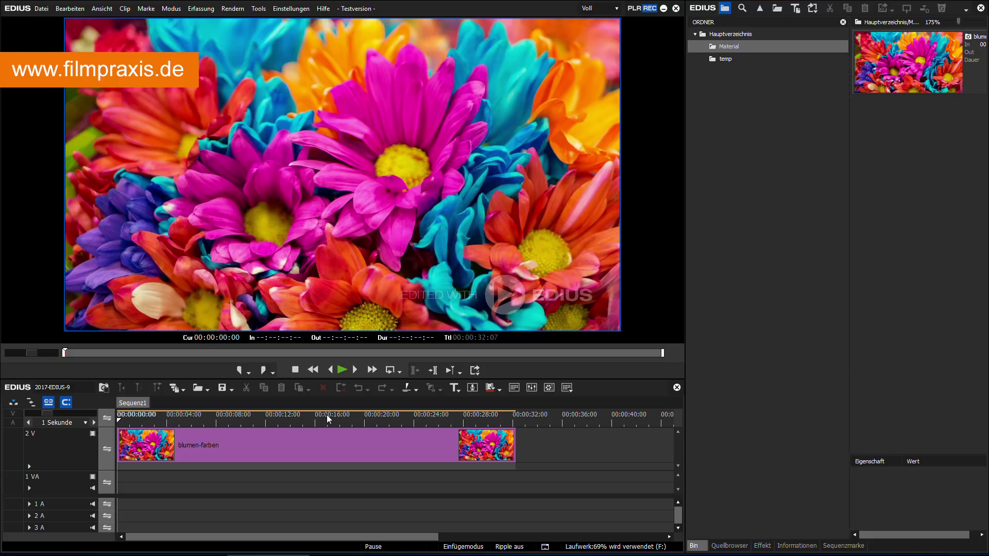
Delete the blumen-farben clip and mark an in-out range from the timeline start to about 25 seconds
{"action": "left_click", "coordinate": [223, 441]}
{"action": "key", "text": "Delete"}
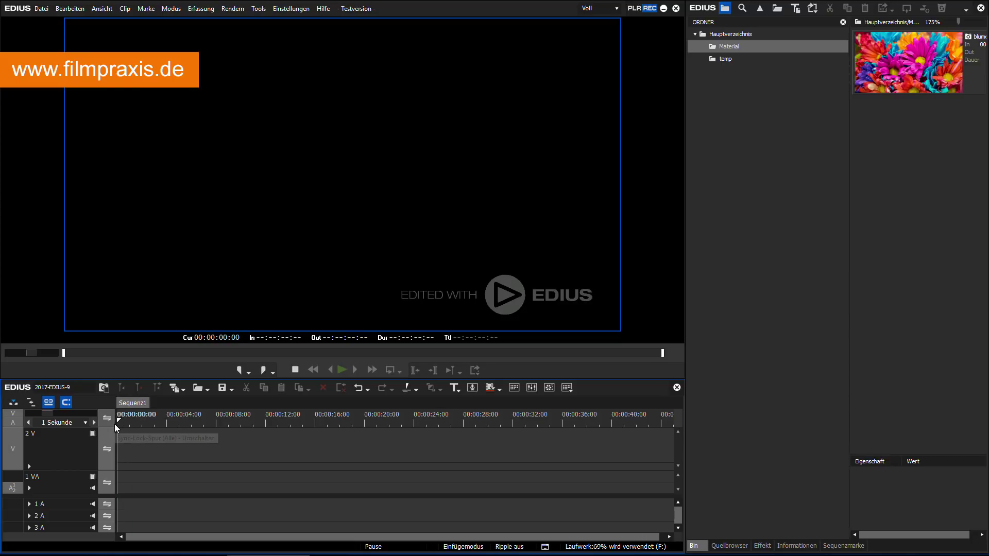
{"action": "key", "text": "i"}
{"action": "left_click", "coordinate": [431, 422]}
{"action": "key", "text": "o"}
Add a new colour matte clip with two colours to the timeline and set its first colour to black, RGB 0
{"action": "right_click", "coordinate": [163, 434]}
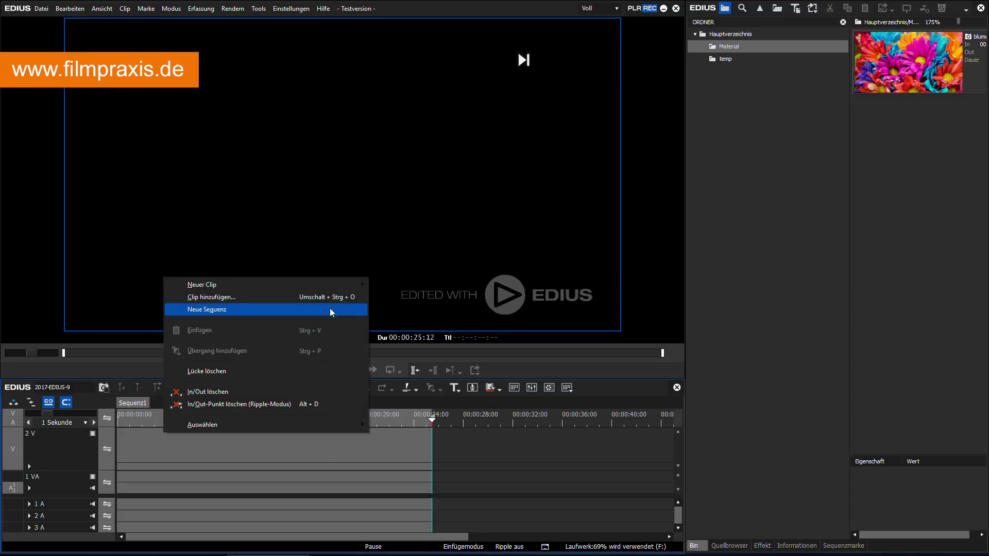
{"action": "mouse_move", "coordinate": [335, 289]}
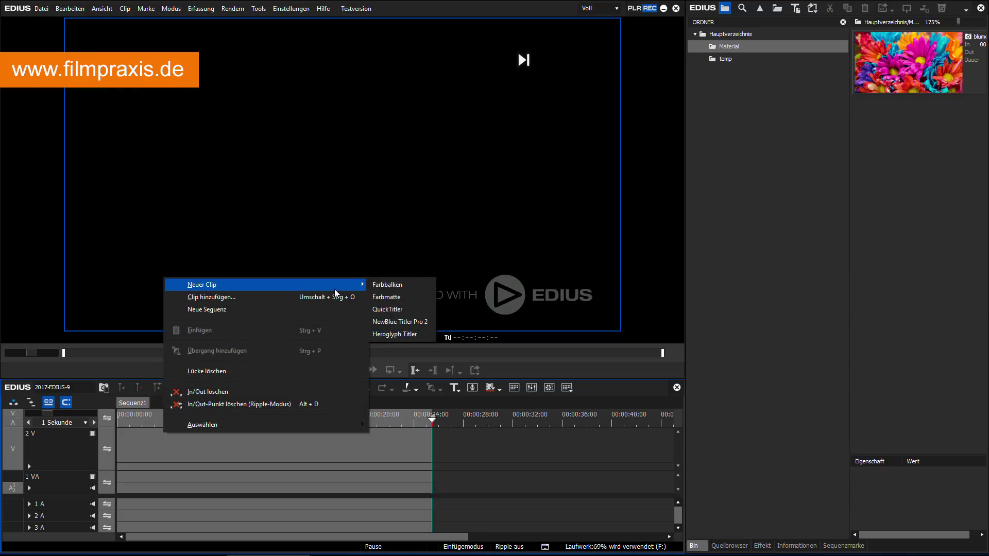
{"action": "left_click", "coordinate": [386, 298]}
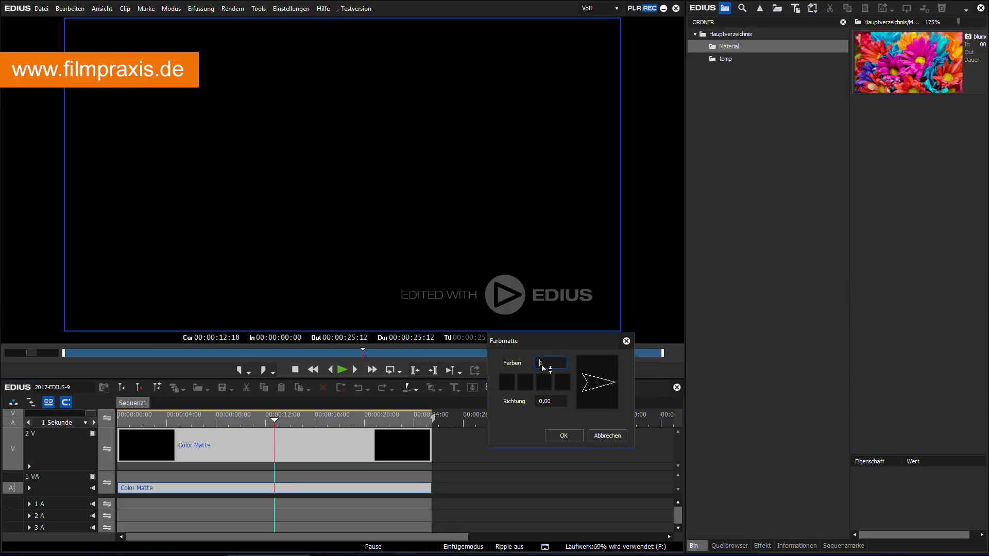
{"action": "scroll", "coordinate": [549, 366], "scroll_direction": "up", "scroll_amount": 1}
{"action": "left_click", "coordinate": [506, 382]}
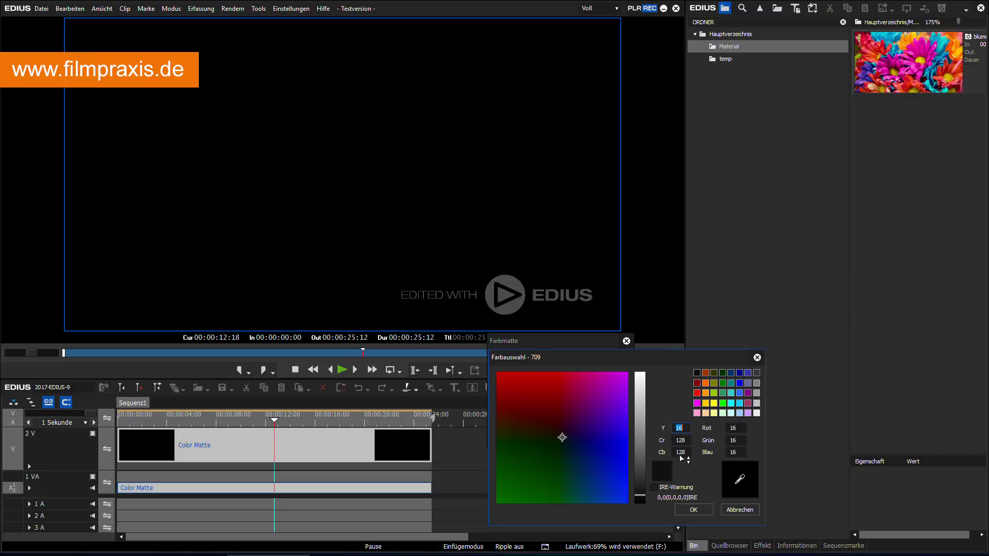
{"action": "left_click_drag", "start_coordinate": [636, 496], "coordinate": [639, 509]}
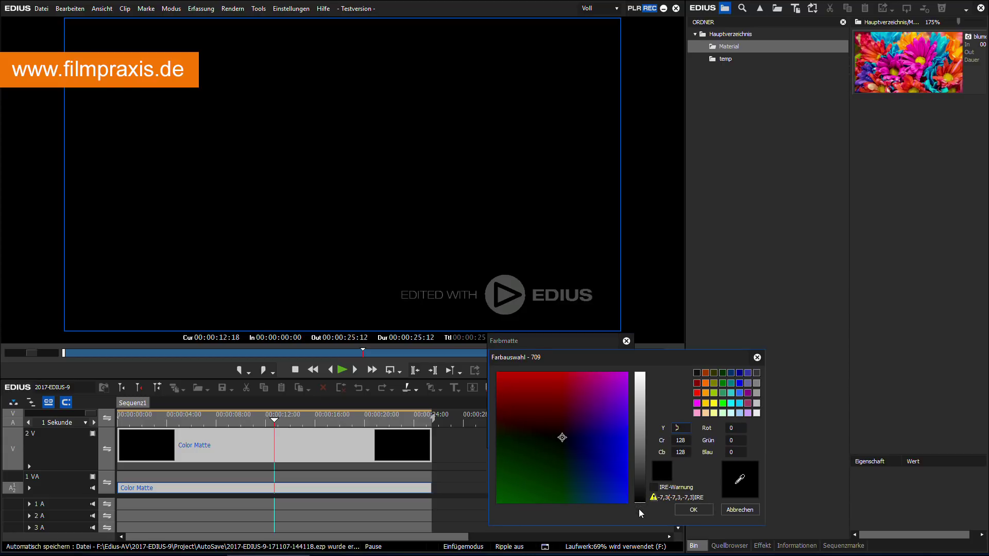
{"action": "left_click", "coordinate": [678, 513]}
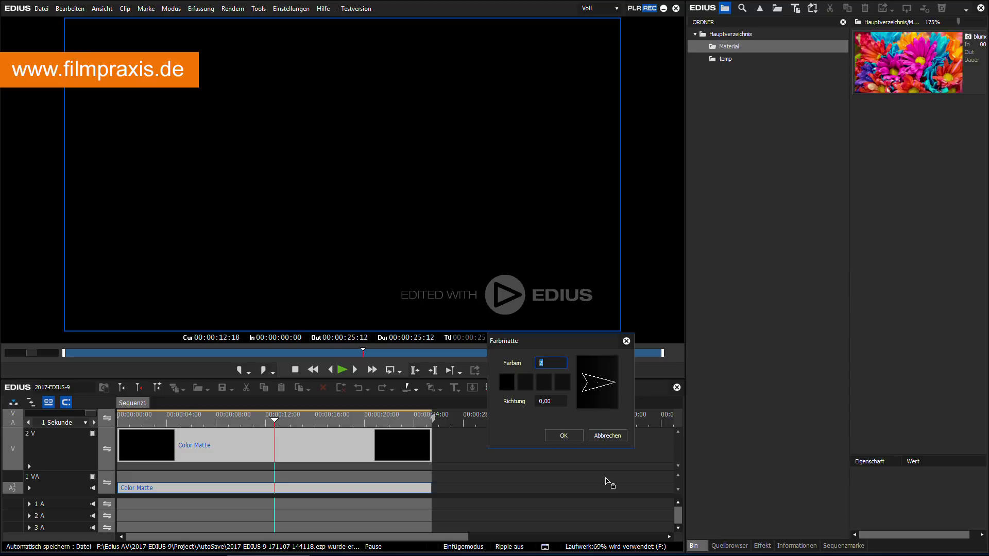
Set the matte's second colour to white, RGB 255, and check the resulting gradient full screen
{"action": "left_click", "coordinate": [527, 381]}
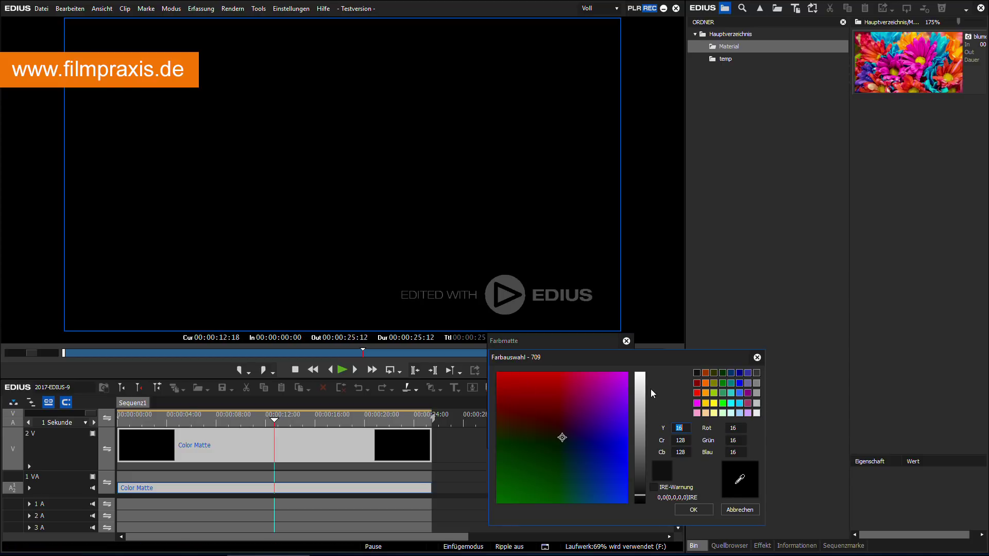
{"action": "left_click_drag", "start_coordinate": [640, 386], "coordinate": [643, 367]}
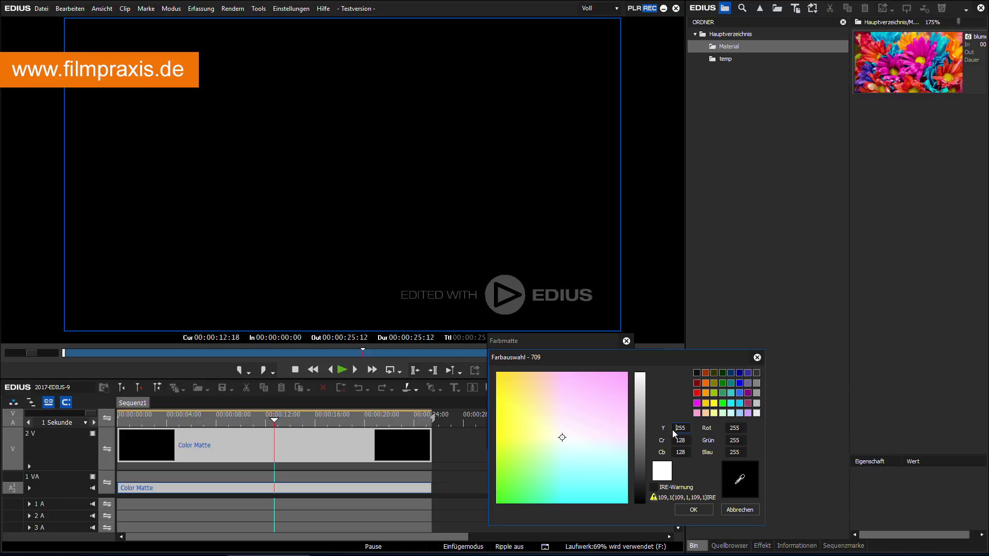
{"action": "left_click", "coordinate": [687, 507]}
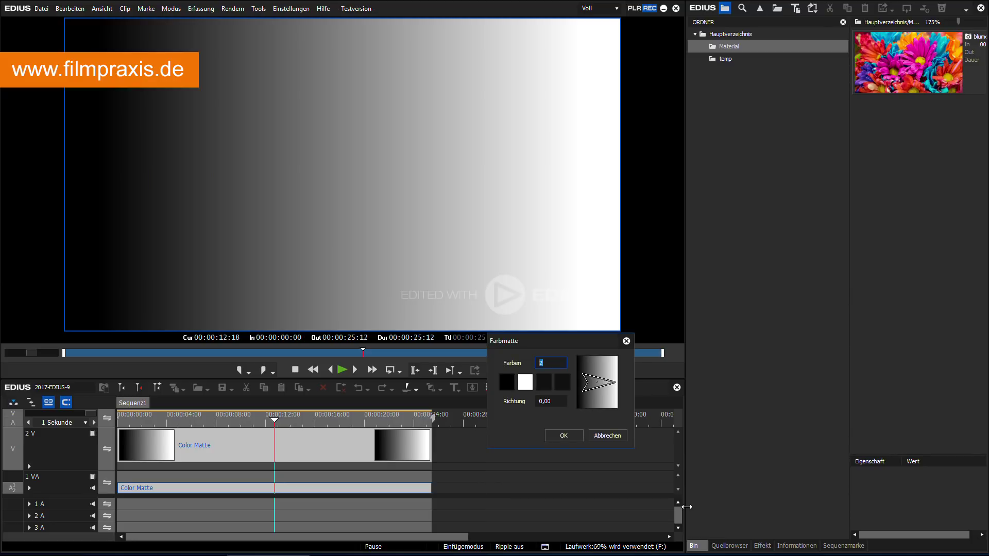
{"action": "left_click", "coordinate": [570, 436]}
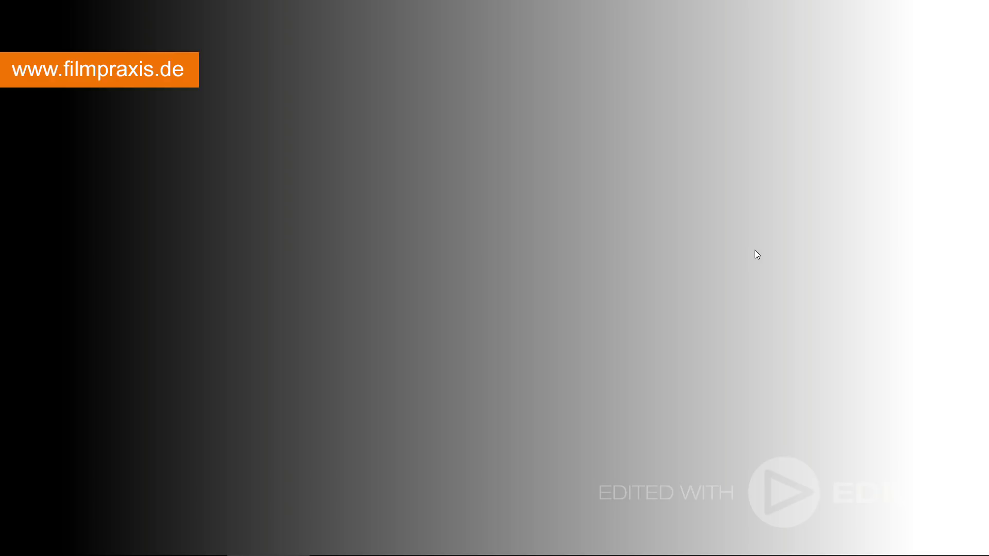
{"action": "key", "text": "Escape"}
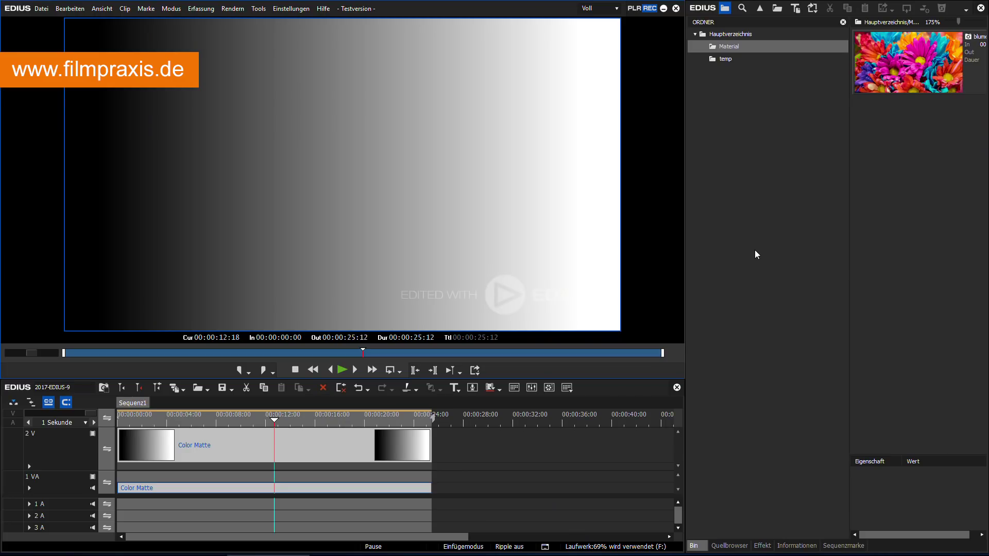
Switch the project's video bit depth to 8bit and inspect the gradient full screen for banding
{"action": "left_click", "coordinate": [291, 9]}
{"action": "left_click", "coordinate": [286, 54]}
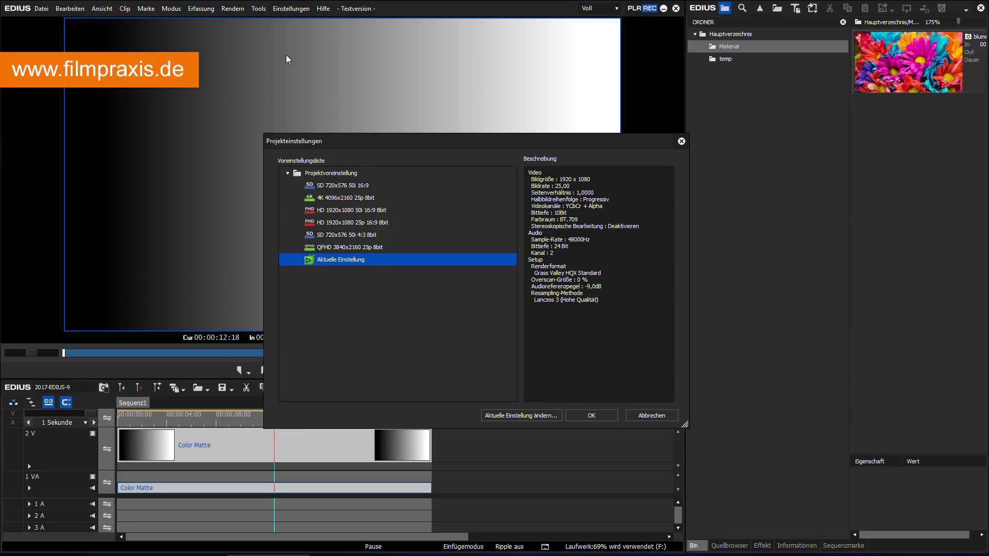
{"action": "left_click", "coordinate": [540, 412]}
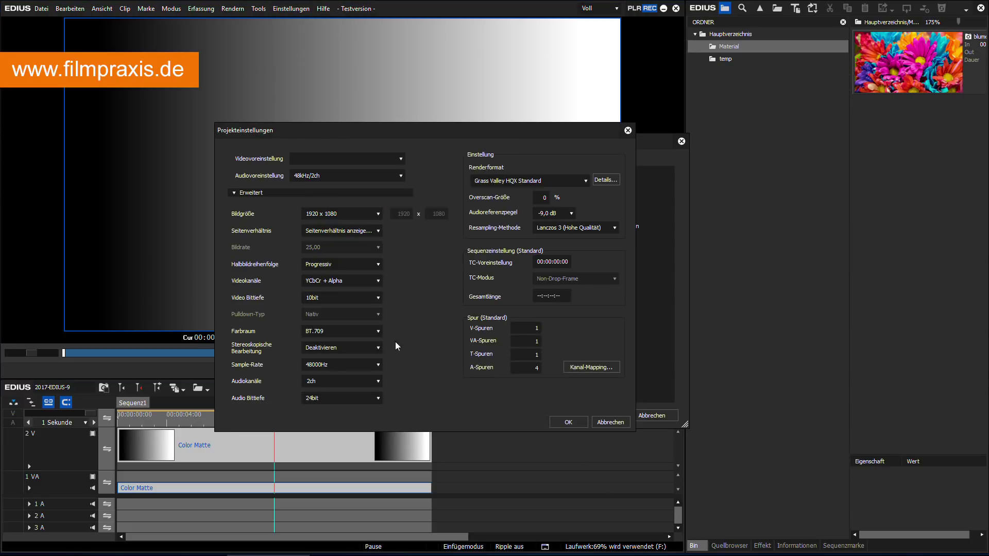
{"action": "left_click", "coordinate": [354, 298]}
{"action": "left_click", "coordinate": [349, 323]}
{"action": "left_click", "coordinate": [564, 419]}
{"action": "key", "text": "Return"}
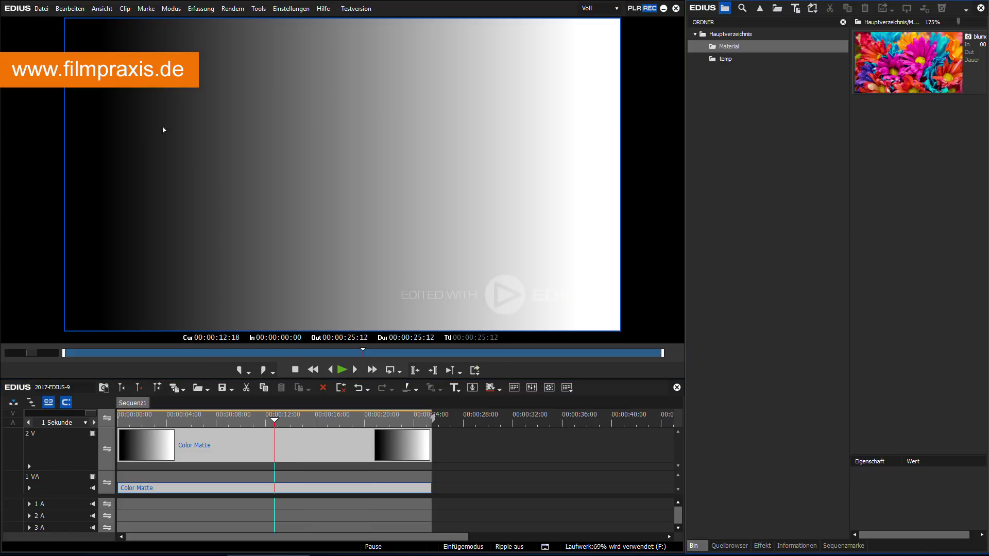
{"action": "key", "text": "ctrl+F11"}
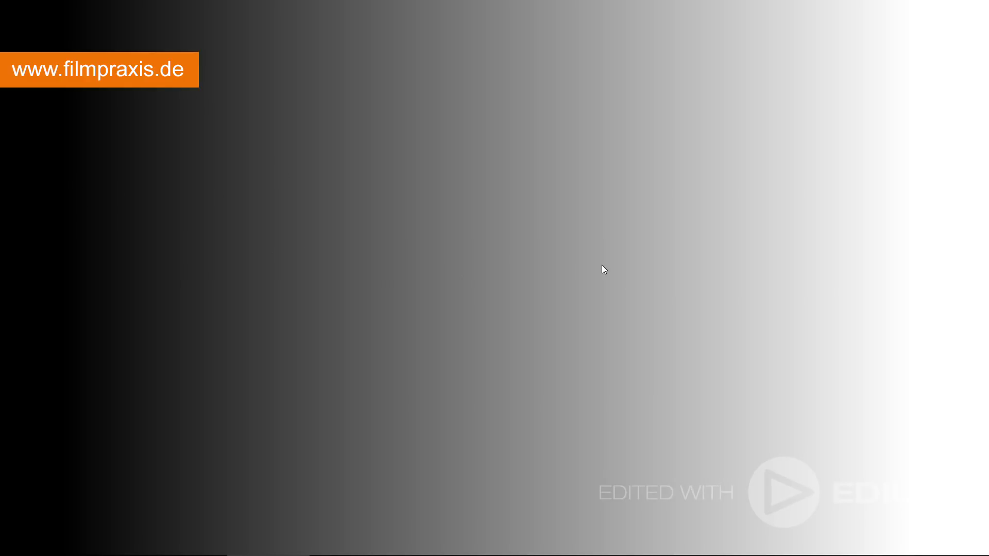
{"action": "key", "text": "ctrl+F11"}
Return the project's video bit depth to 10bit and apply the project settings
{"action": "left_click", "coordinate": [290, 9]}
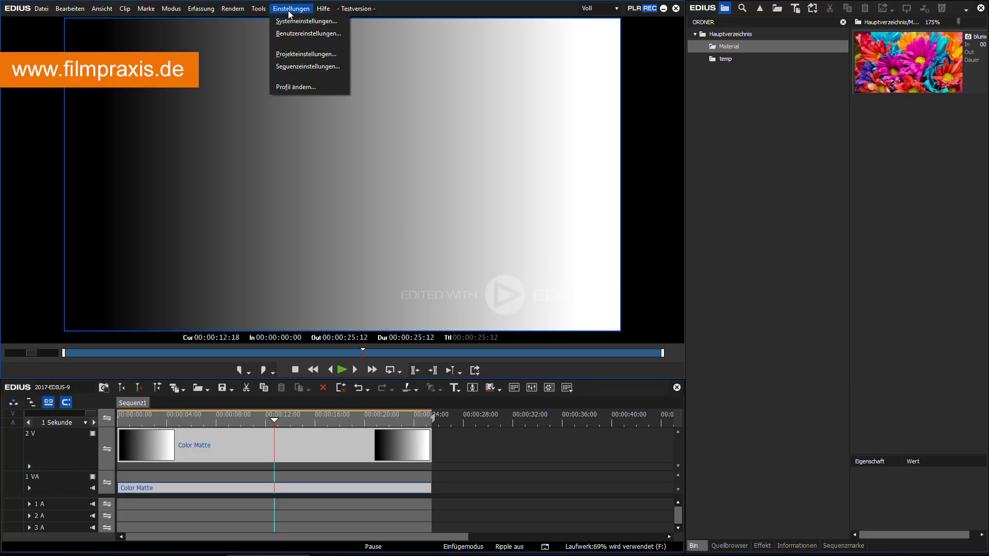
{"action": "left_click", "coordinate": [289, 54]}
{"action": "left_click", "coordinate": [536, 416]}
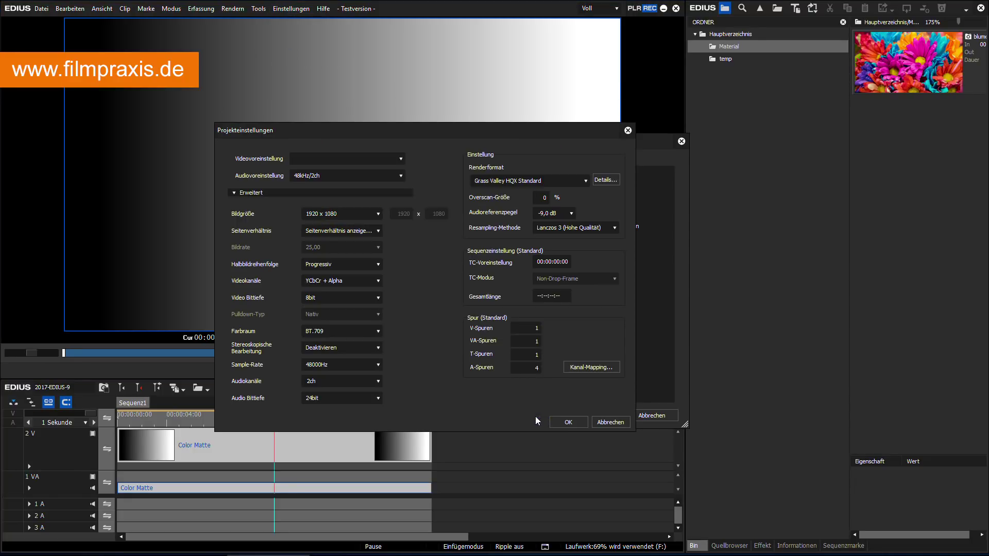
{"action": "left_click", "coordinate": [354, 297]}
{"action": "left_click", "coordinate": [351, 310]}
{"action": "left_click", "coordinate": [567, 421]}
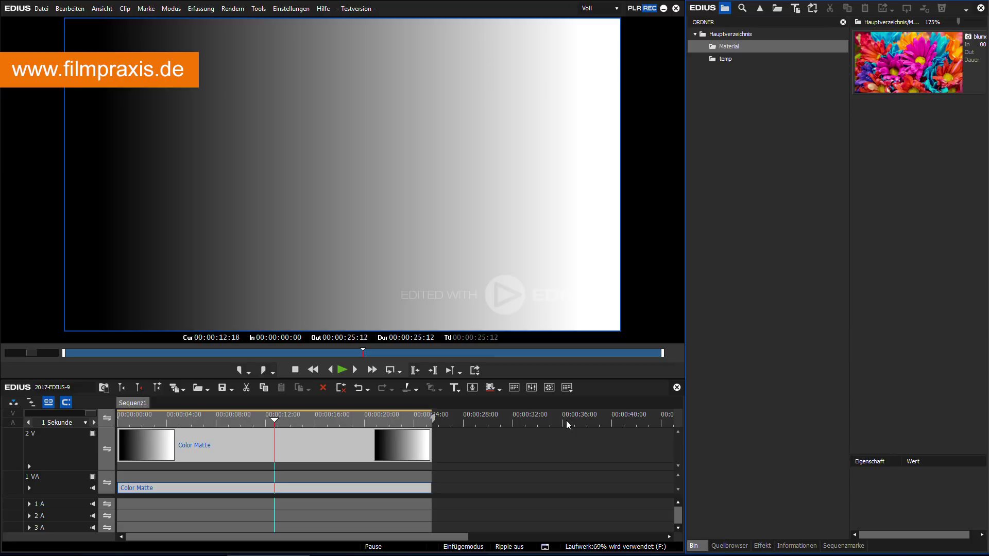
Start a file export of the sequence with the H.264/AVC exporter
{"action": "left_click", "coordinate": [39, 9]}
{"action": "mouse_move", "coordinate": [98, 288]}
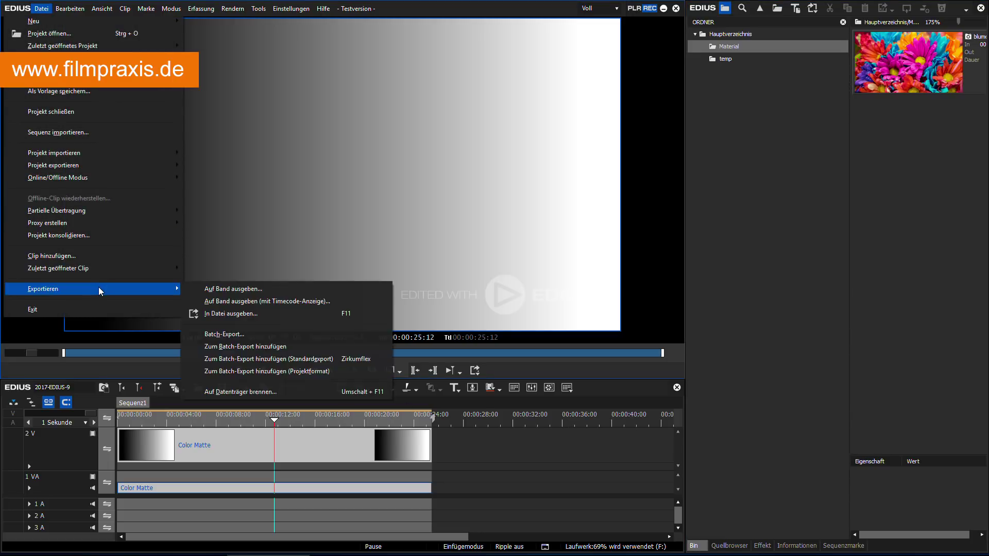
{"action": "left_click", "coordinate": [238, 314]}
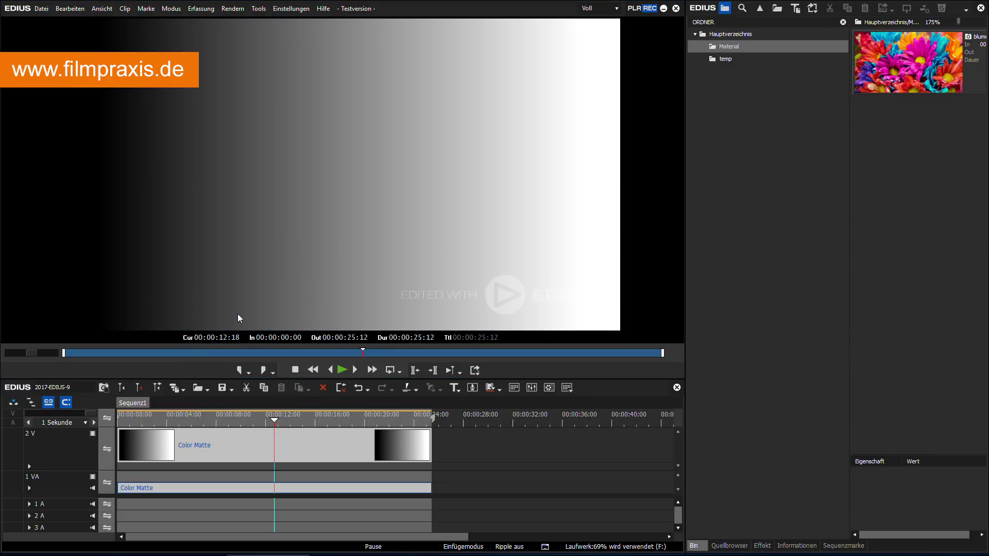
{"action": "scroll", "coordinate": [226, 181], "scroll_direction": "down", "scroll_amount": 3}
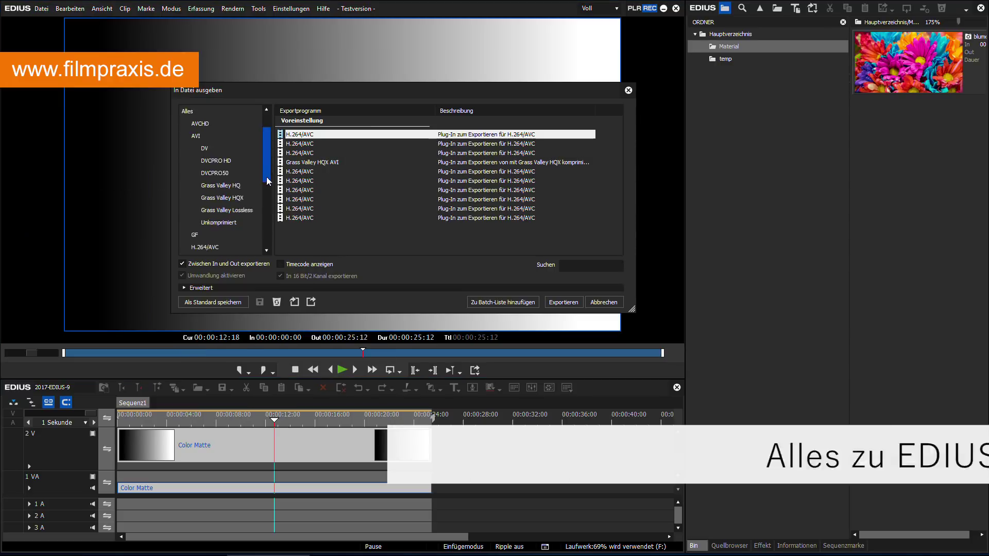
{"action": "left_click", "coordinate": [223, 174]}
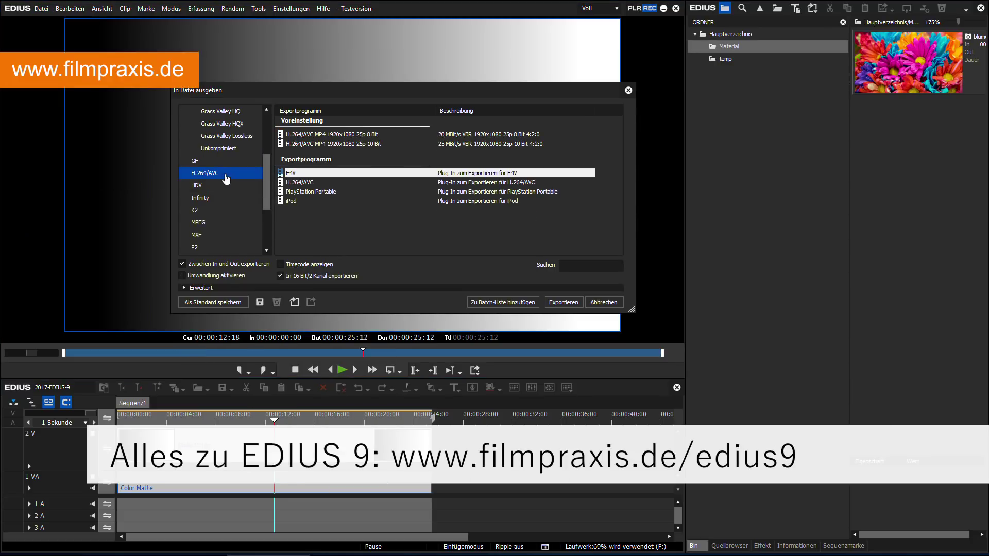
{"action": "left_click", "coordinate": [292, 183]}
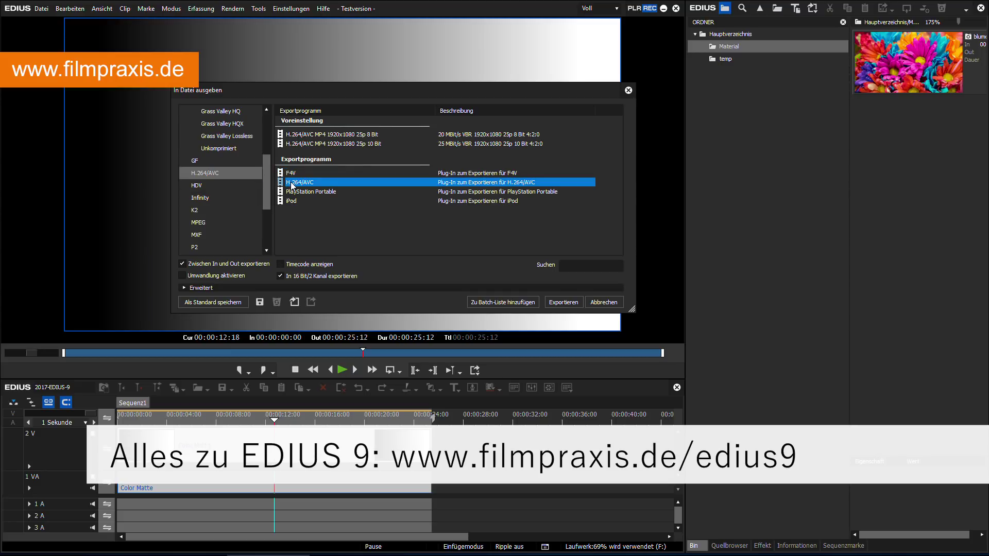
{"action": "left_click", "coordinate": [555, 302]}
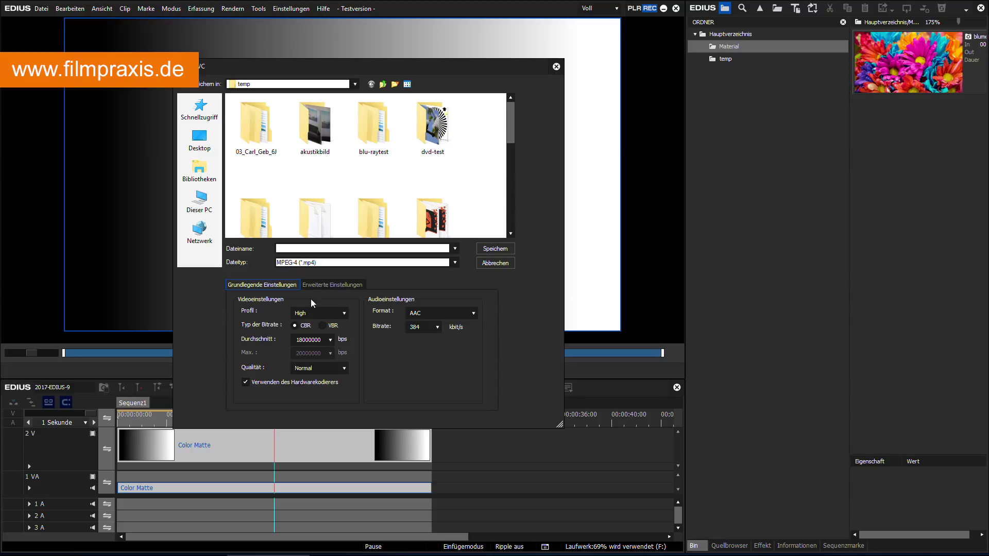
Set the export to VBR with an average bitrate of 25M, a maximum of 27M and Superfein quality
{"action": "left_click", "coordinate": [322, 326]}
{"action": "left_click", "coordinate": [329, 340]}
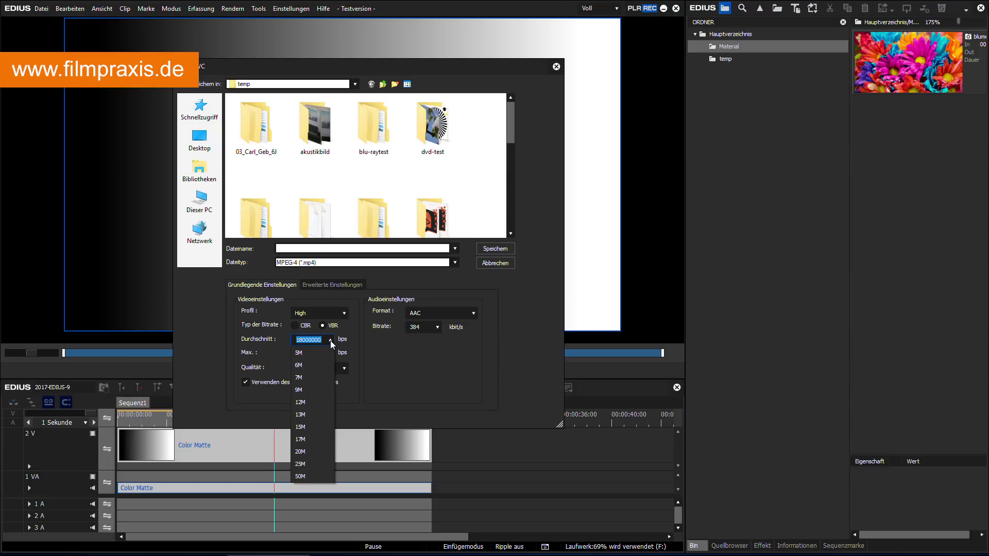
{"action": "left_click", "coordinate": [314, 465]}
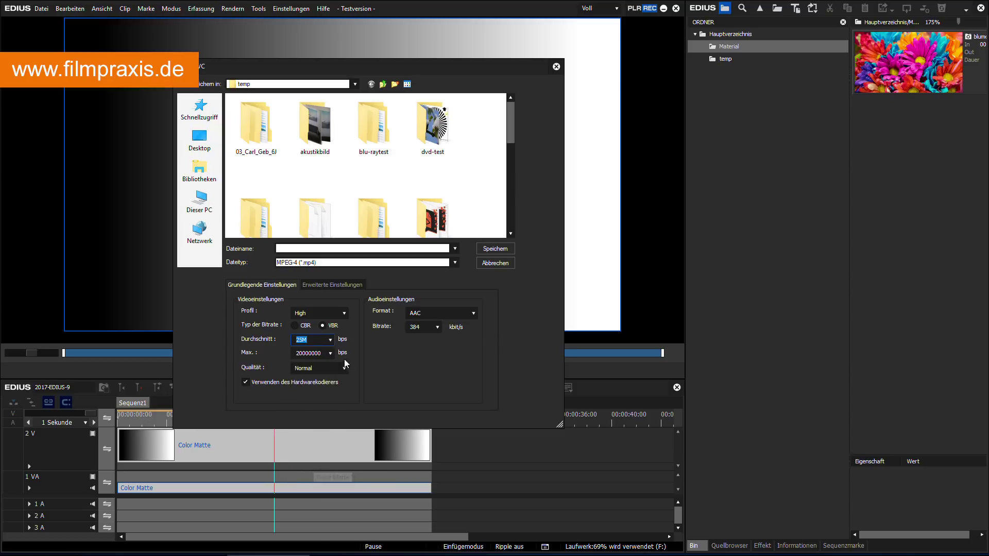
{"action": "left_click", "coordinate": [330, 354]}
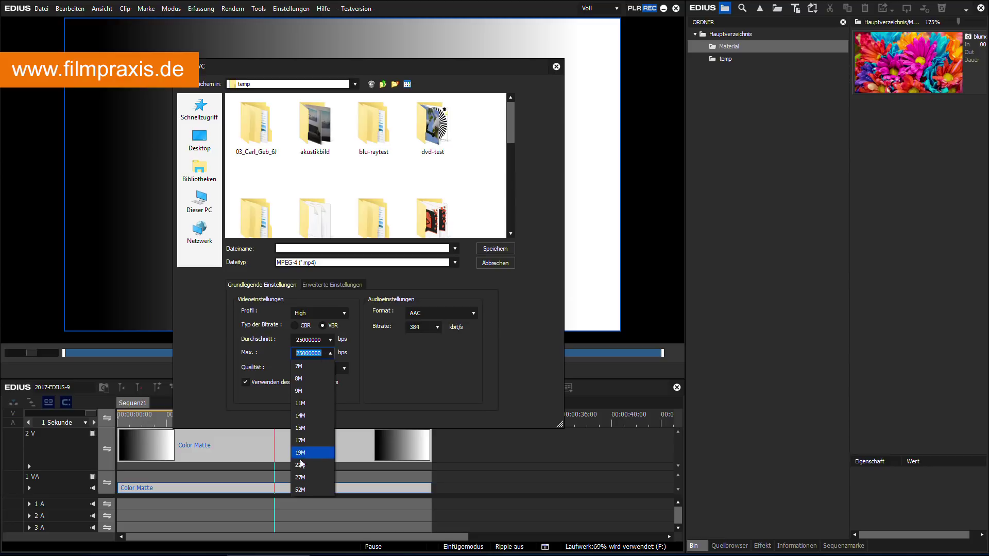
{"action": "left_click", "coordinate": [303, 477]}
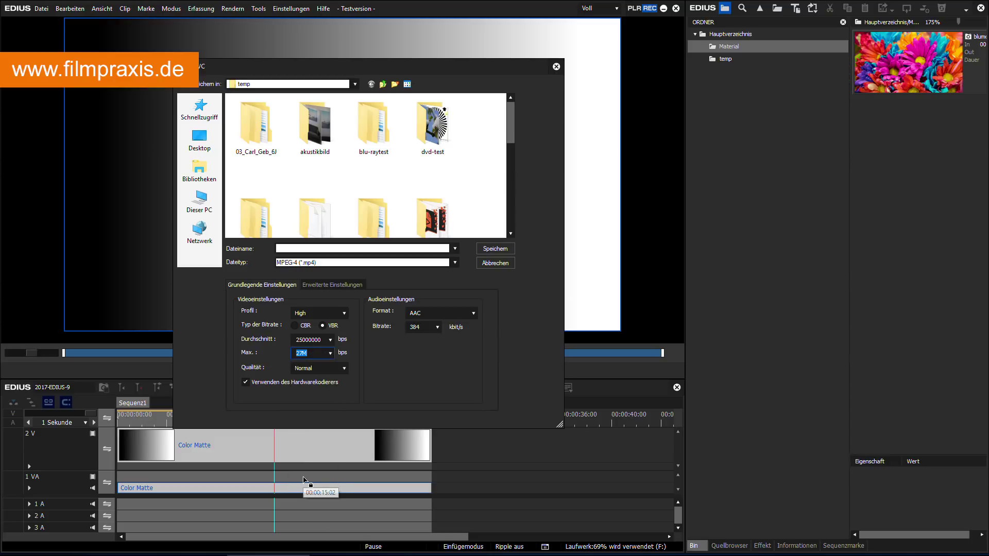
{"action": "left_click", "coordinate": [316, 367]}
{"action": "left_click", "coordinate": [324, 382]}
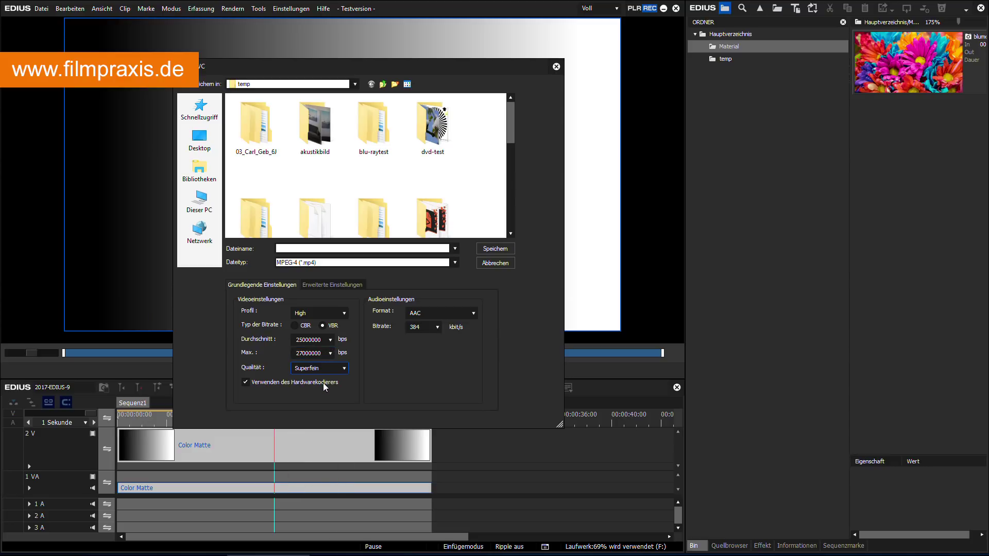
Choose the EDIUS-9-Export folder on drive Filmpraxis (D:) as the destination and name the file Export-10-Bit-4-2-2
{"action": "left_click", "coordinate": [354, 84]}
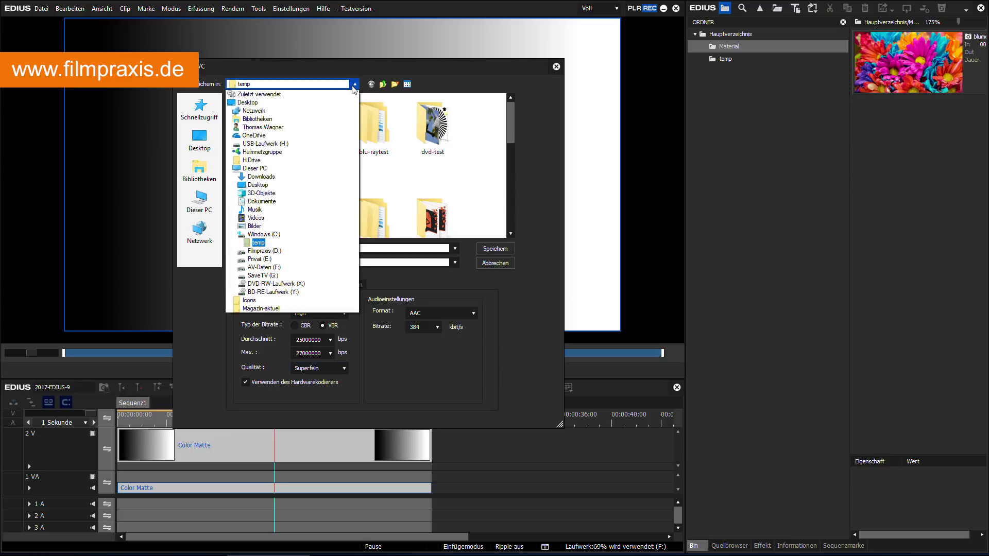
{"action": "left_click", "coordinate": [290, 234]}
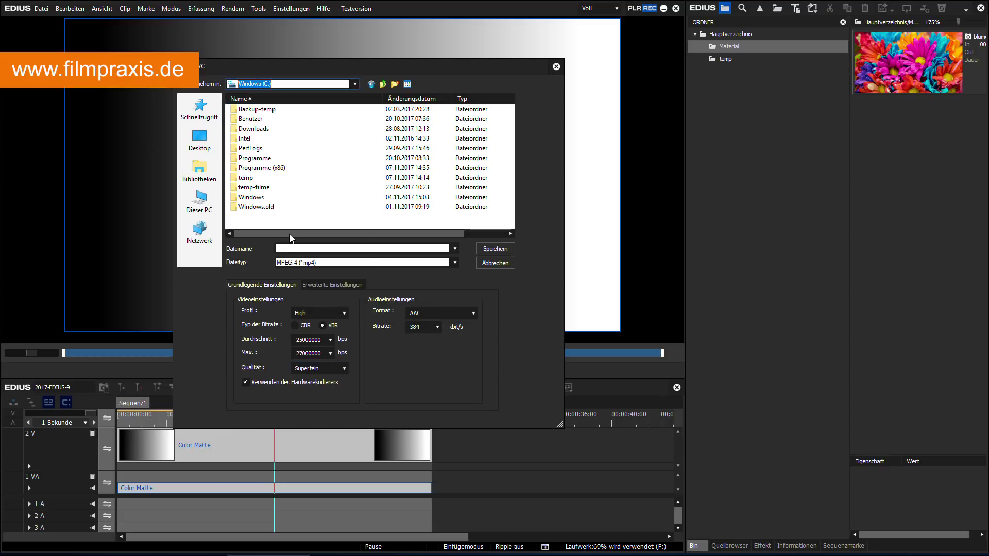
{"action": "left_click", "coordinate": [355, 84]}
{"action": "left_click", "coordinate": [291, 245]}
{"action": "scroll", "coordinate": [279, 221], "scroll_direction": "up", "scroll_amount": 1}
{"action": "double_click", "coordinate": [278, 150]}
{"action": "left_click", "coordinate": [290, 249]}
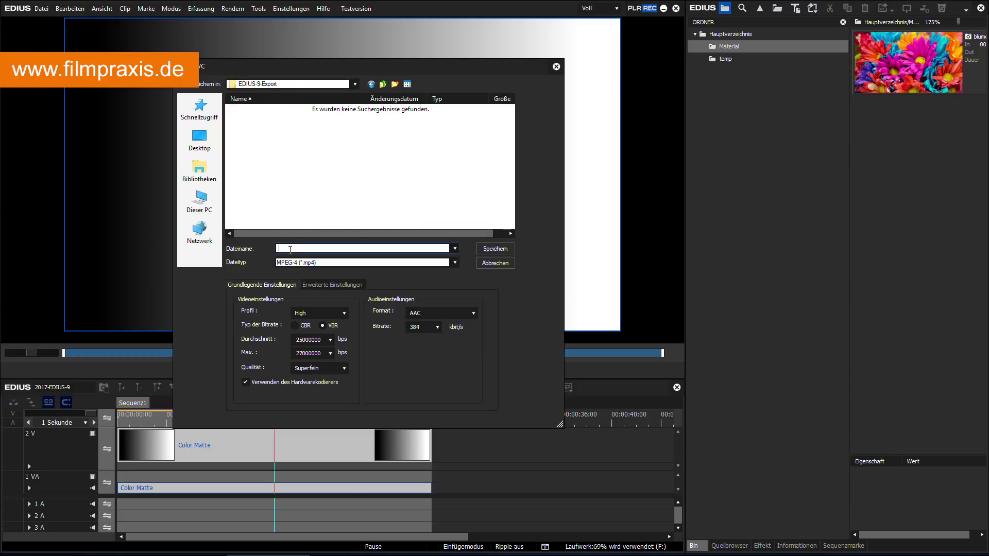
{"action": "type", "text": "Export-10-Bit-4-2-2"}
Set the export's bit depth to 10 and chroma format to 4:2:2, and save to run the export
{"action": "left_click", "coordinate": [322, 285]}
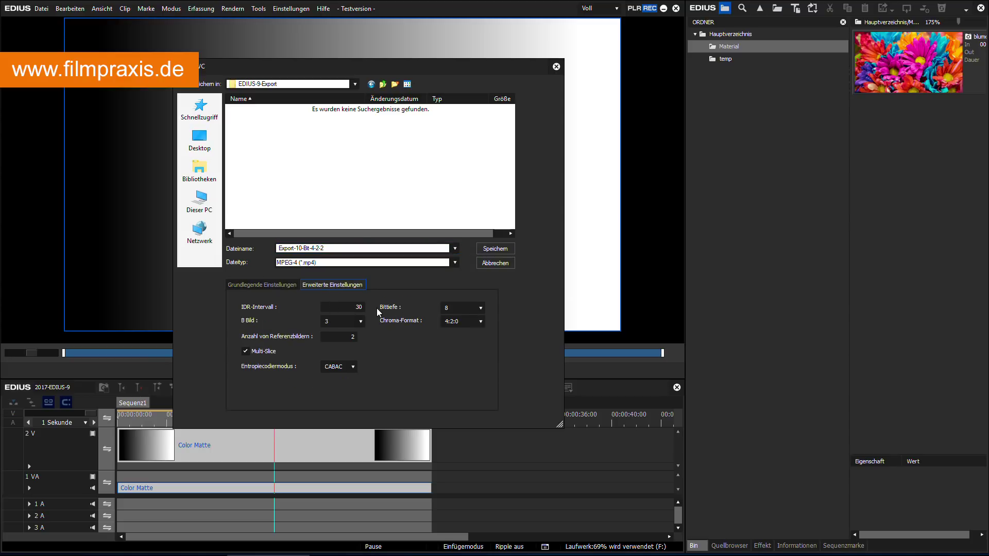
{"action": "left_click", "coordinate": [480, 308]}
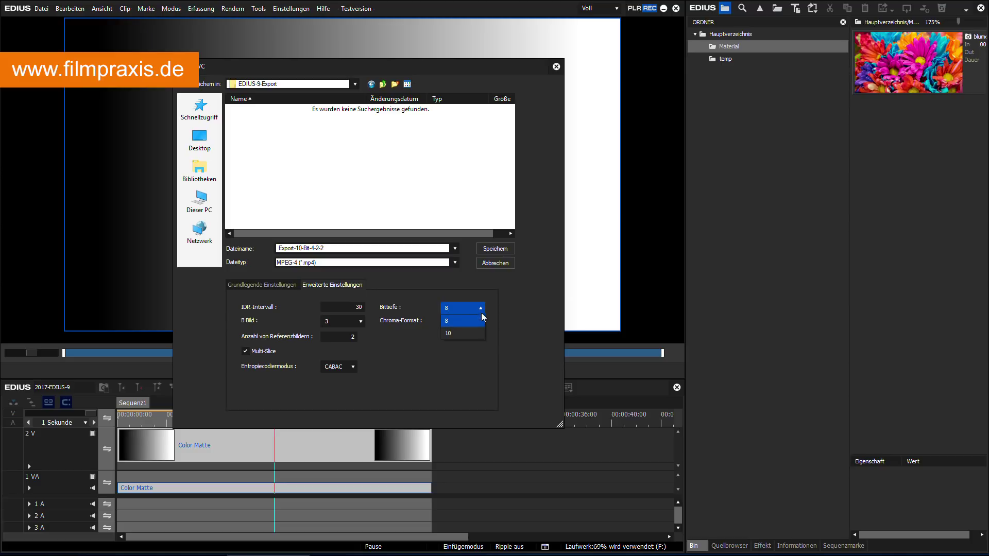
{"action": "left_click", "coordinate": [481, 331]}
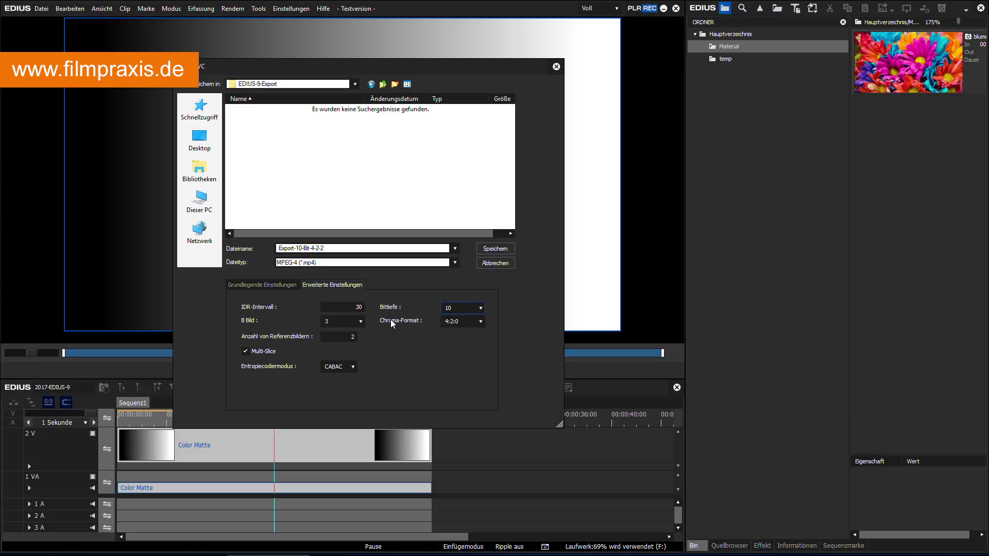
{"action": "left_click", "coordinate": [477, 321]}
{"action": "left_click", "coordinate": [510, 249]}
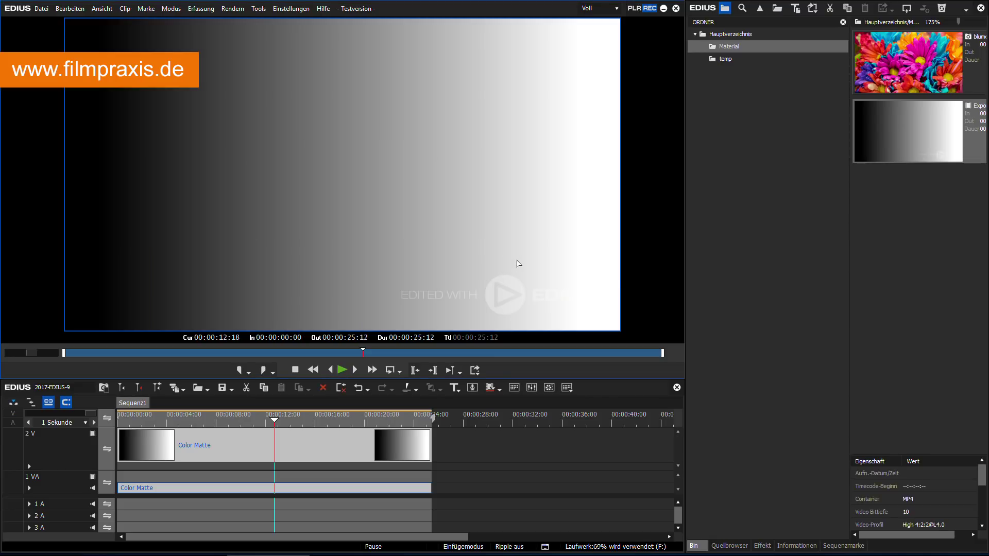
Show the exported clip's folder in Windows Explorer, play Export-10-Bit-4-2-2.mp4 in VLC media player and close the player
{"action": "right_click", "coordinate": [886, 135]}
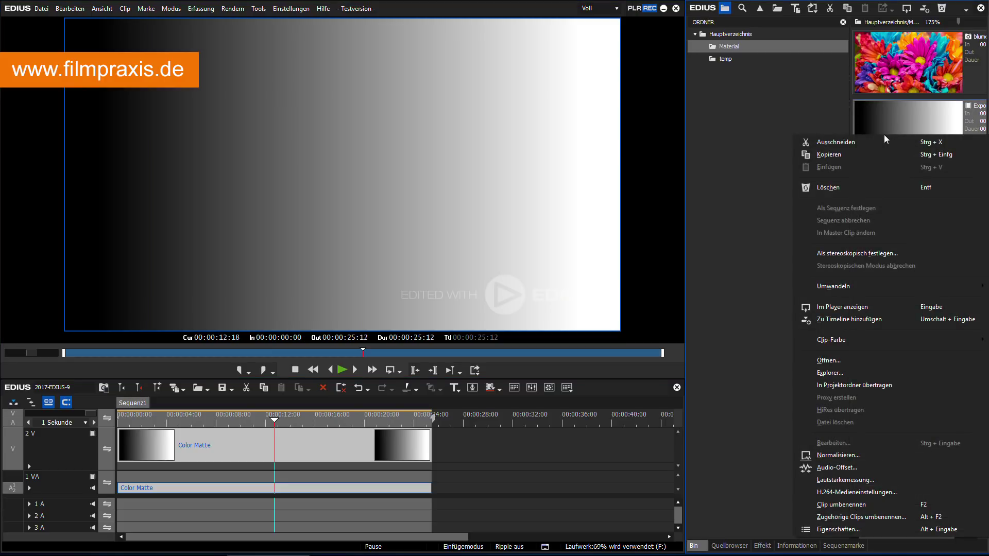
{"action": "left_click", "coordinate": [848, 371]}
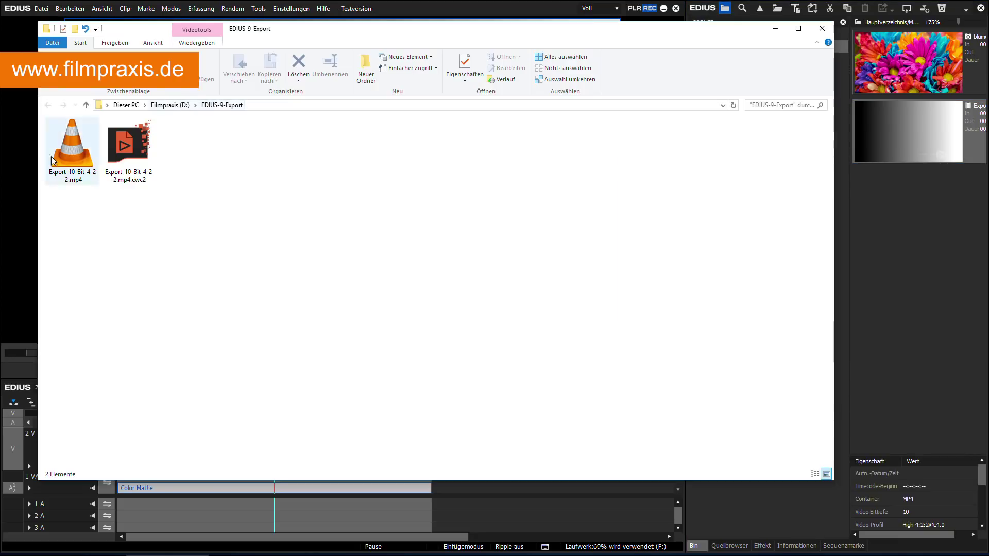
{"action": "left_click", "coordinate": [67, 179]}
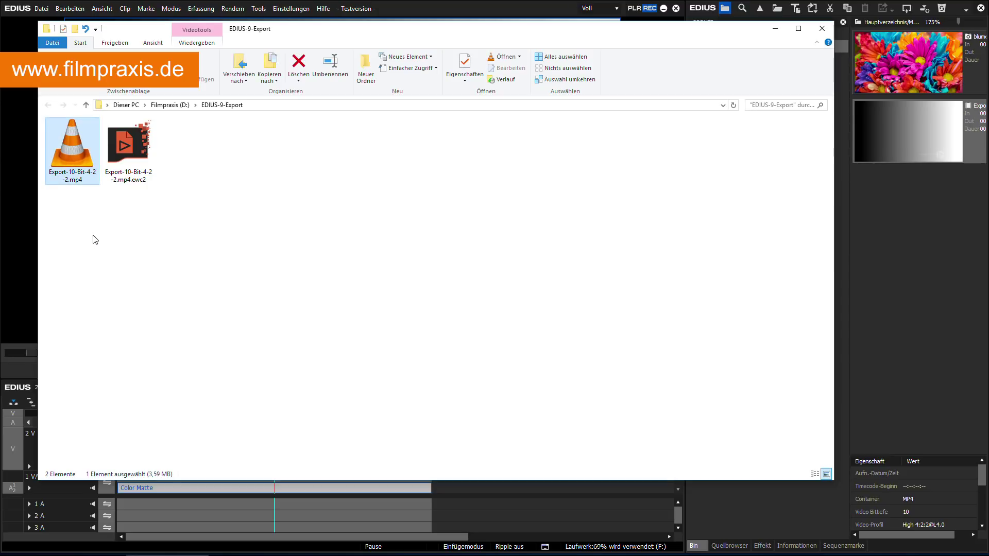
{"action": "double_click", "coordinate": [67, 150]}
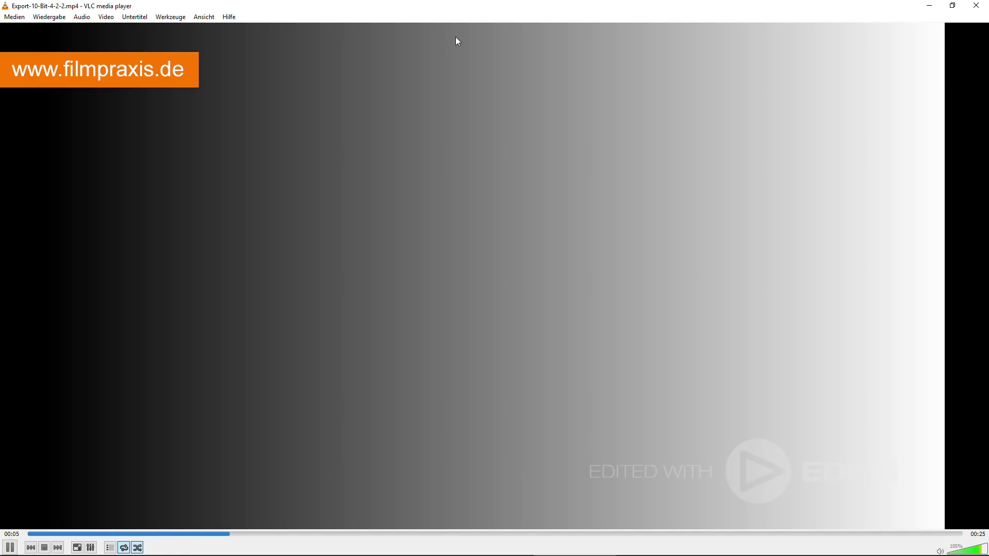
{"action": "left_click", "coordinate": [976, 5]}
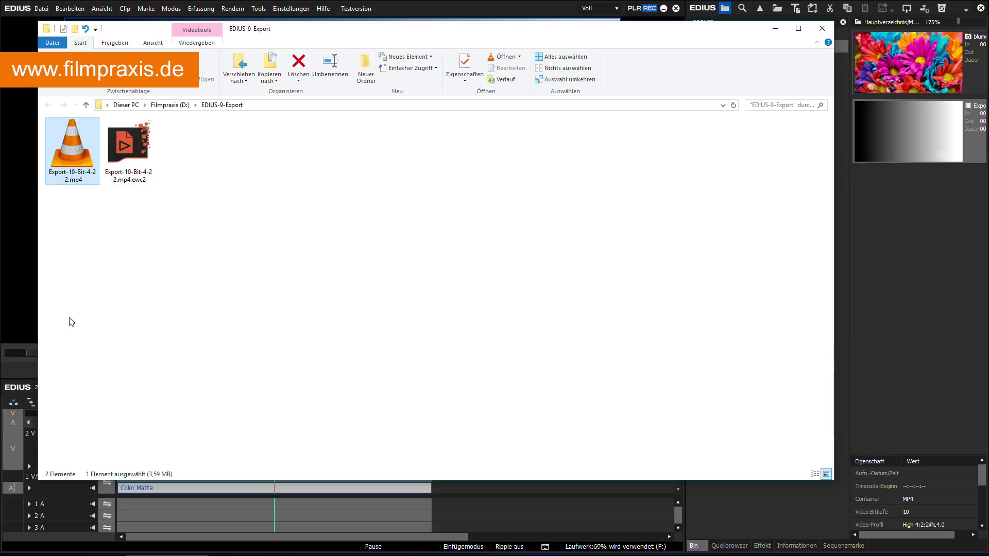
Open Export-10-Bit-4-2-2.mp4 in MediaInfo and examine its chroma subsampling and bit depth in the Text view
{"action": "right_click", "coordinate": [73, 149]}
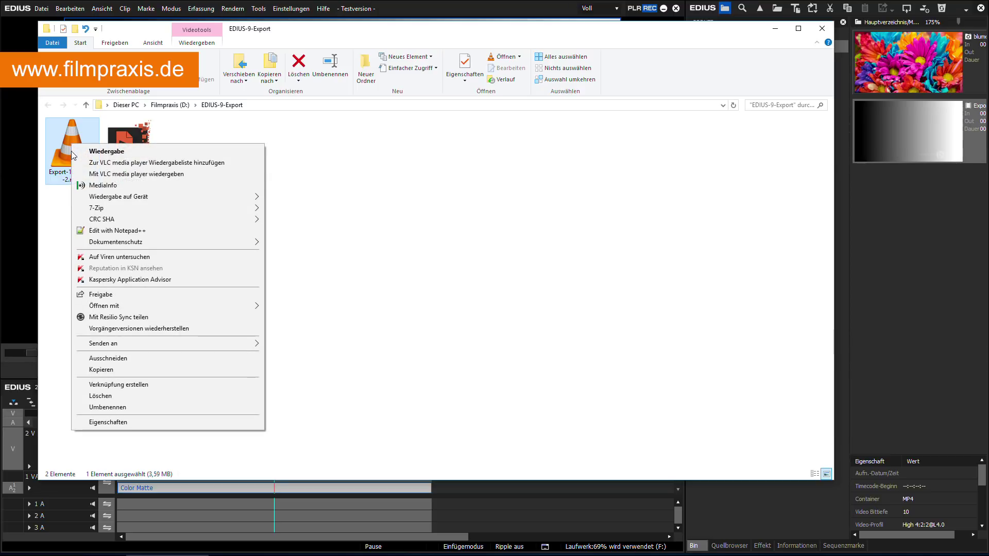
{"action": "left_click", "coordinate": [156, 185]}
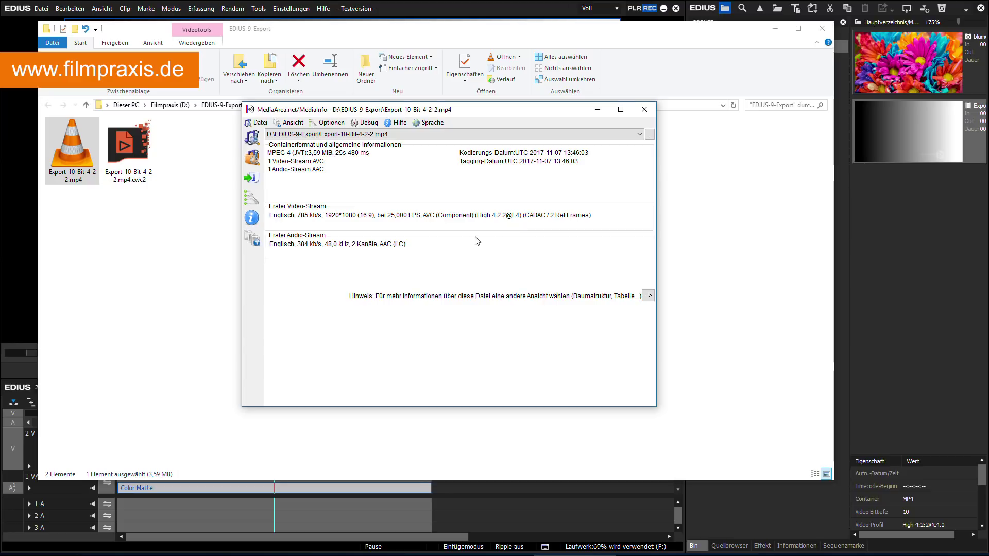
{"action": "left_click", "coordinate": [296, 125]}
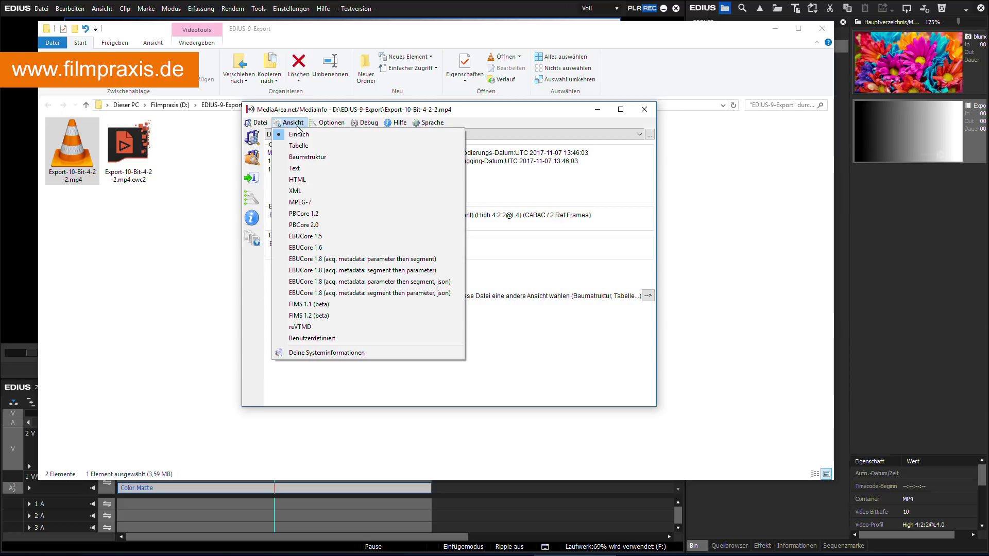
{"action": "left_click", "coordinate": [301, 167]}
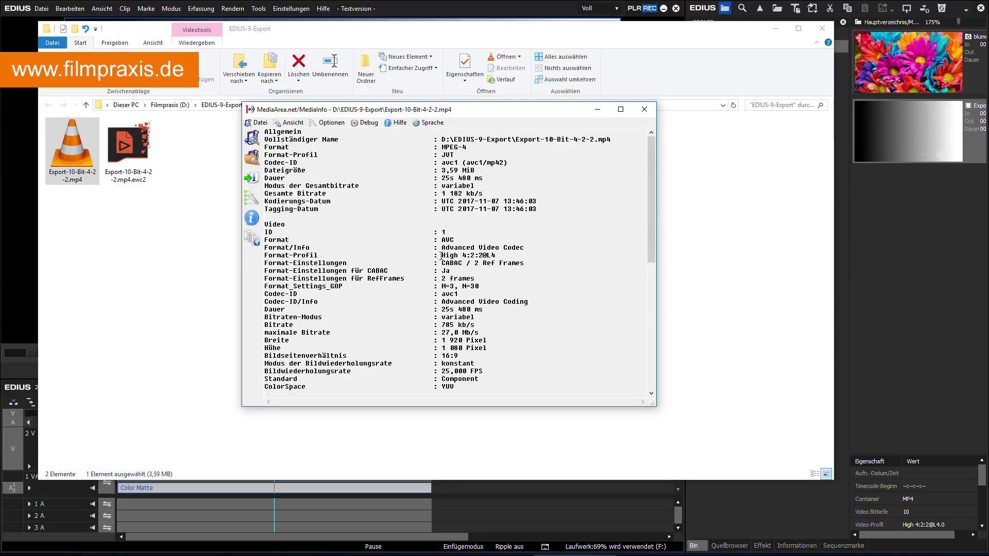
{"action": "left_click_drag", "start_coordinate": [655, 249], "coordinate": [653, 307]}
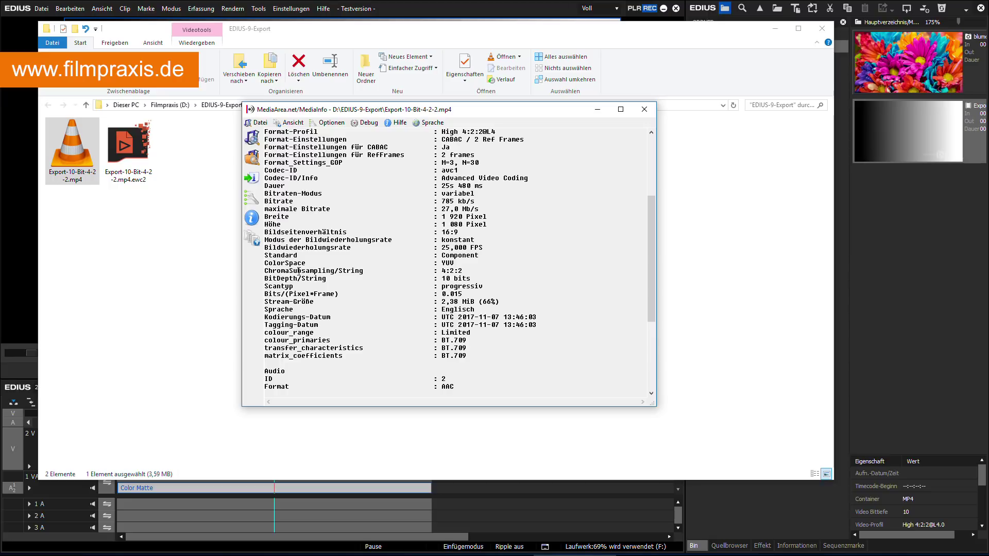
{"action": "left_click_drag", "start_coordinate": [463, 271], "coordinate": [442, 279]}
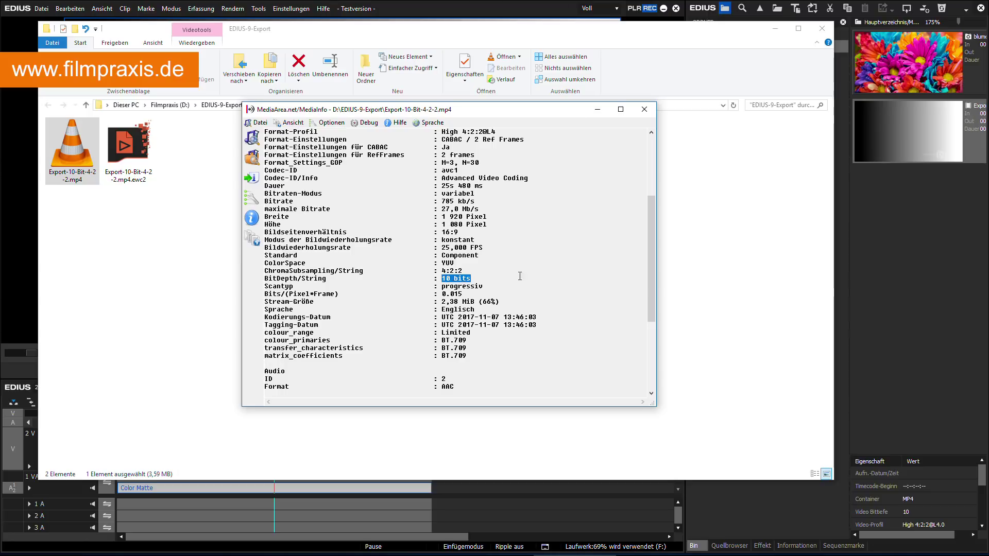